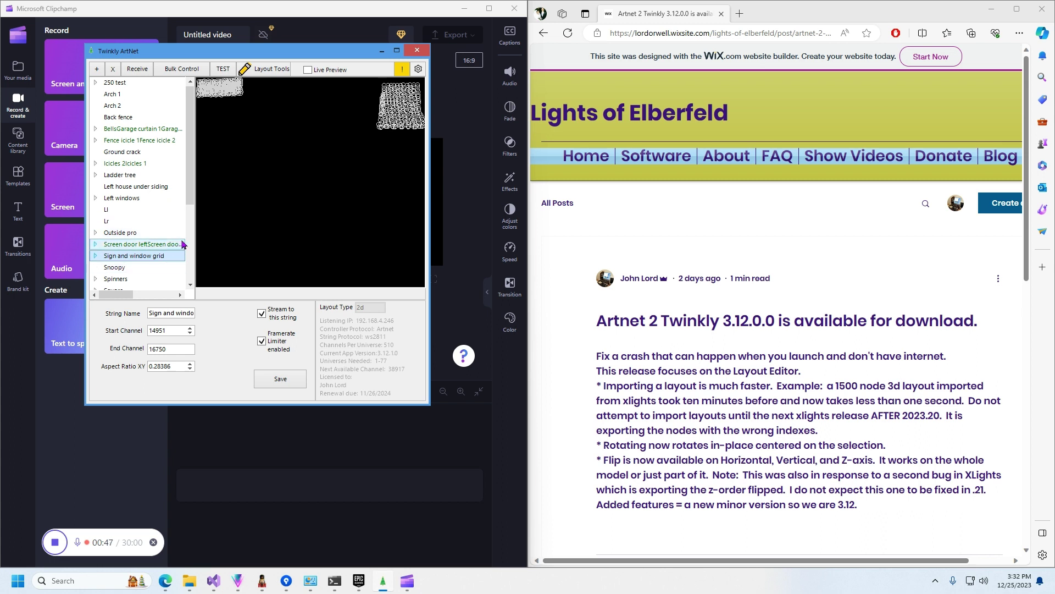
Browse the string list, choose Twinkly_7ACC59, open its layout for editing and enlarge the editor window
scroll(152, 246, "down", 4)
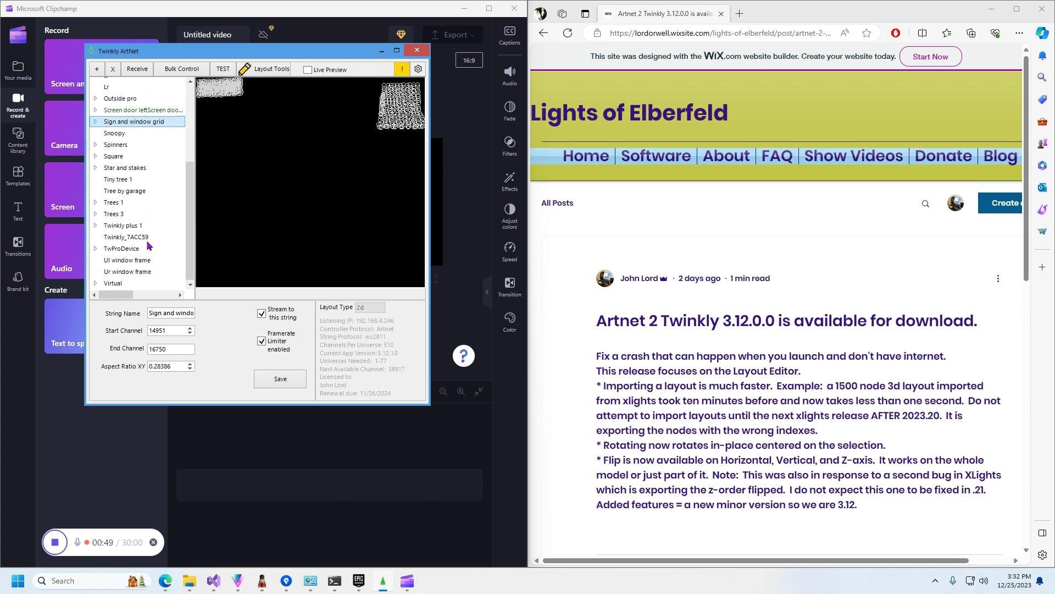
left_click(154, 241)
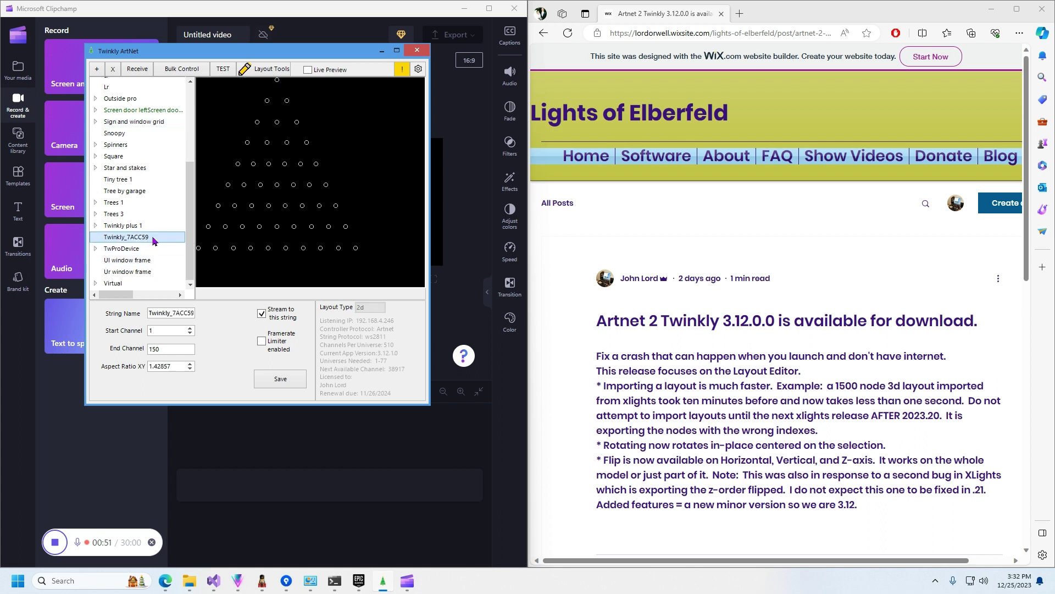
left_click(152, 249)
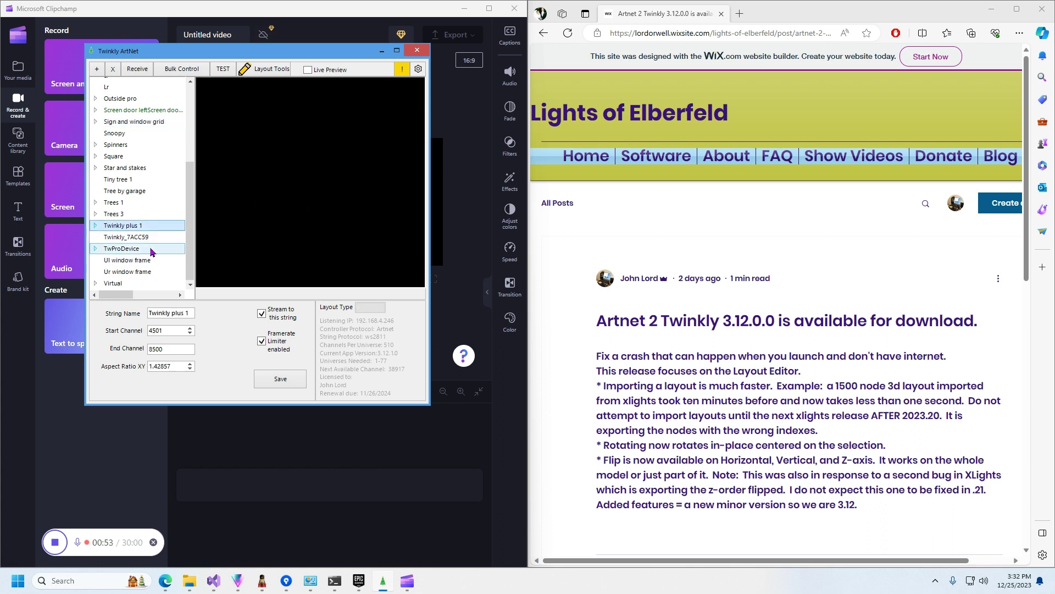
left_click(145, 260)
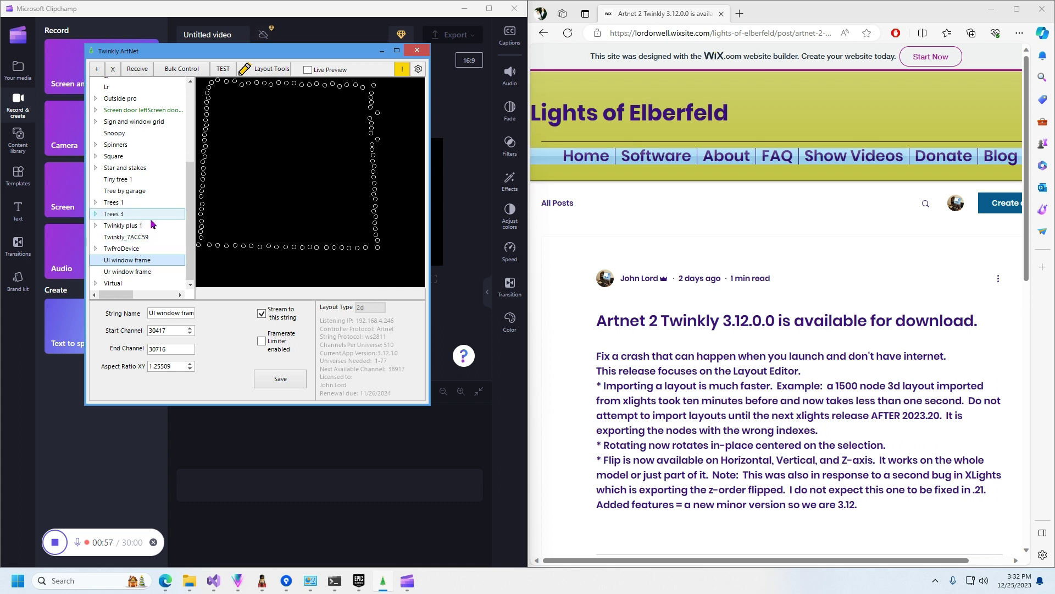
left_click(155, 240)
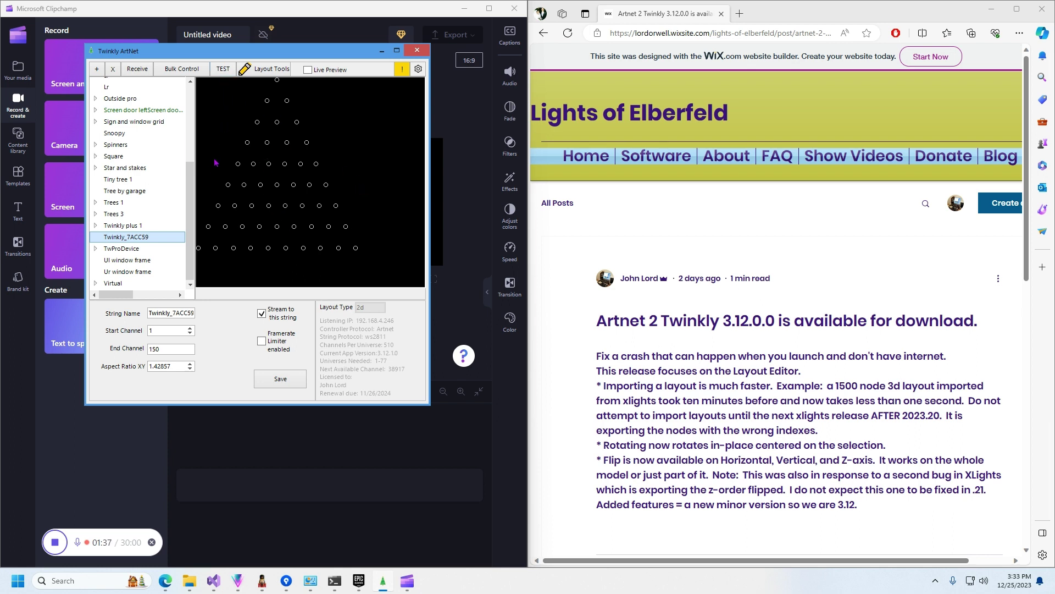
left_click(268, 70)
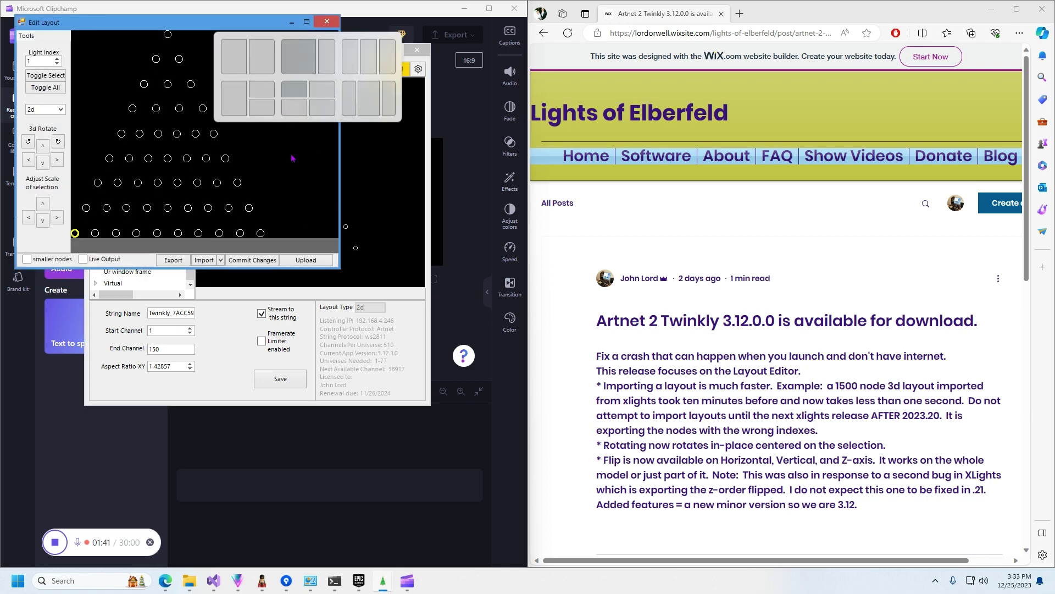
left_click_drag(337, 266, 491, 455)
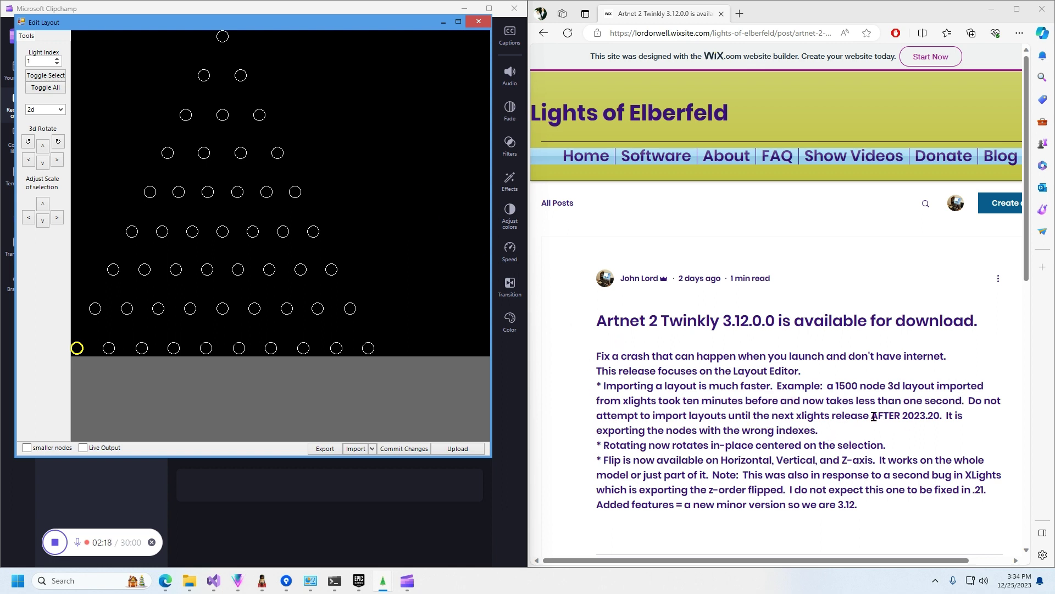
left_click_drag(873, 417, 941, 416)
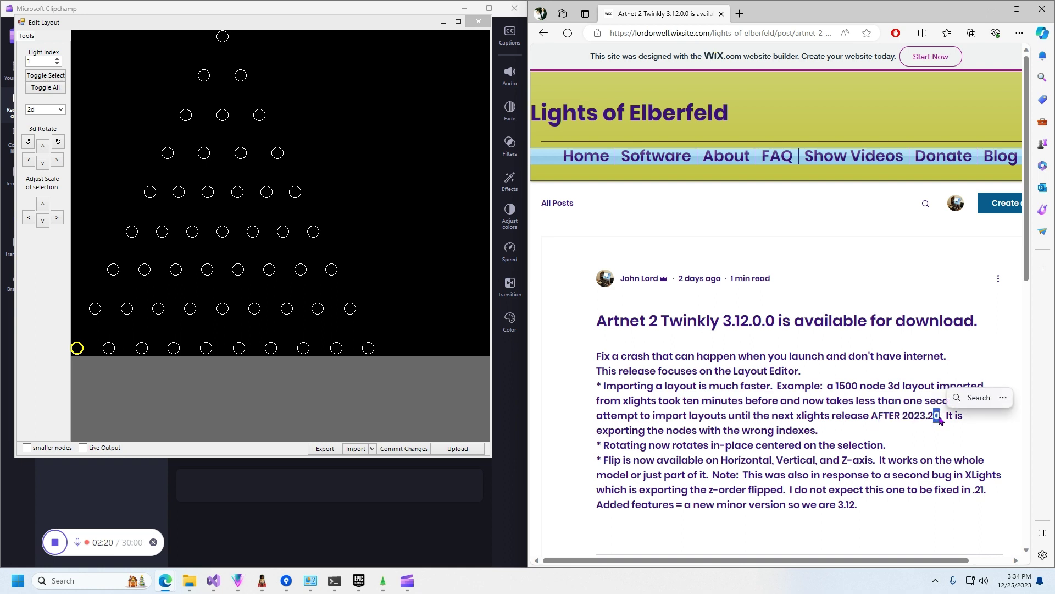
left_click(911, 435)
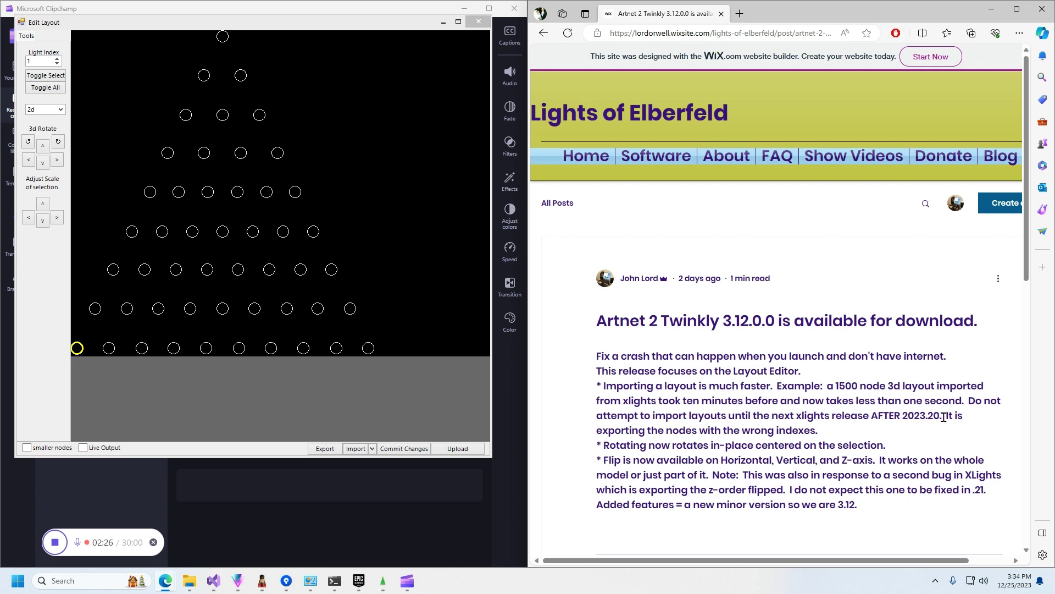
Select the last three lights of the sixth row and last four of the seventh, and tilt them upward through a full 3D turn
left_click_drag(385, 188, 228, 294)
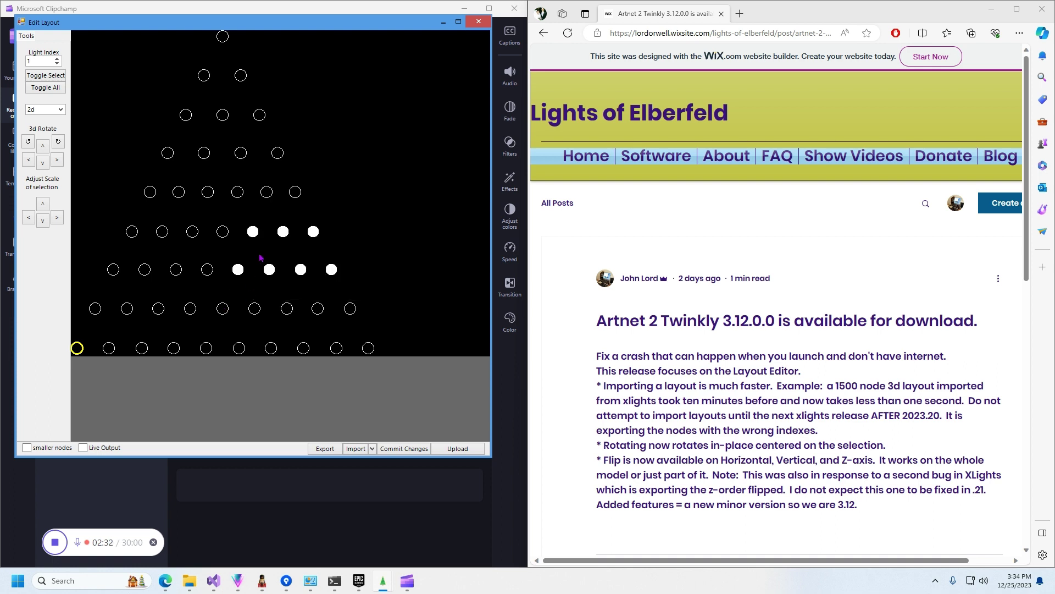
left_click(44, 148)
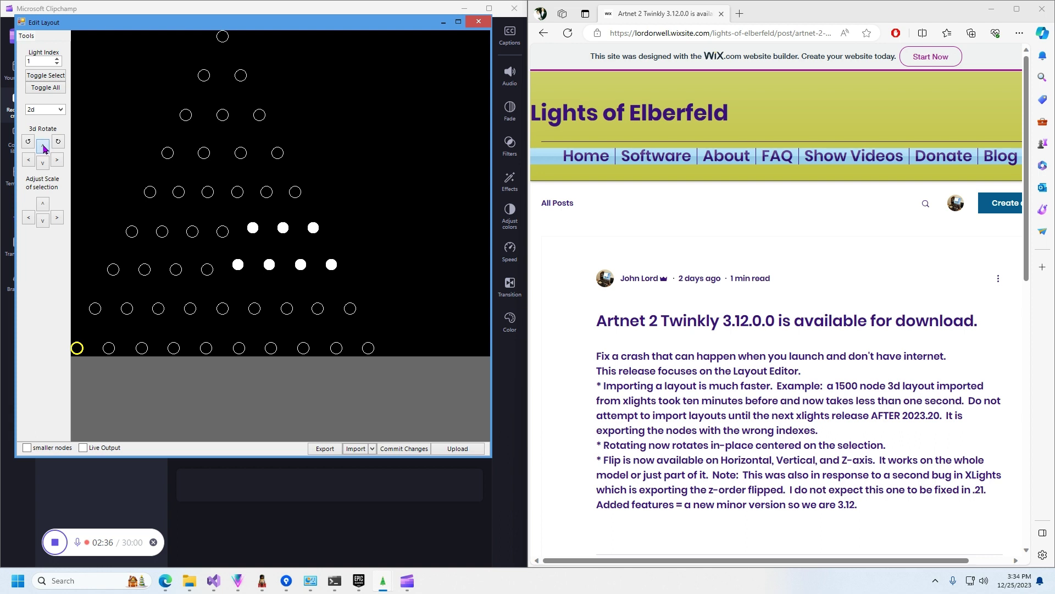
left_click(43, 148)
left_click(43, 148)
left_click(44, 149)
left_click(43, 148)
left_click(43, 148)
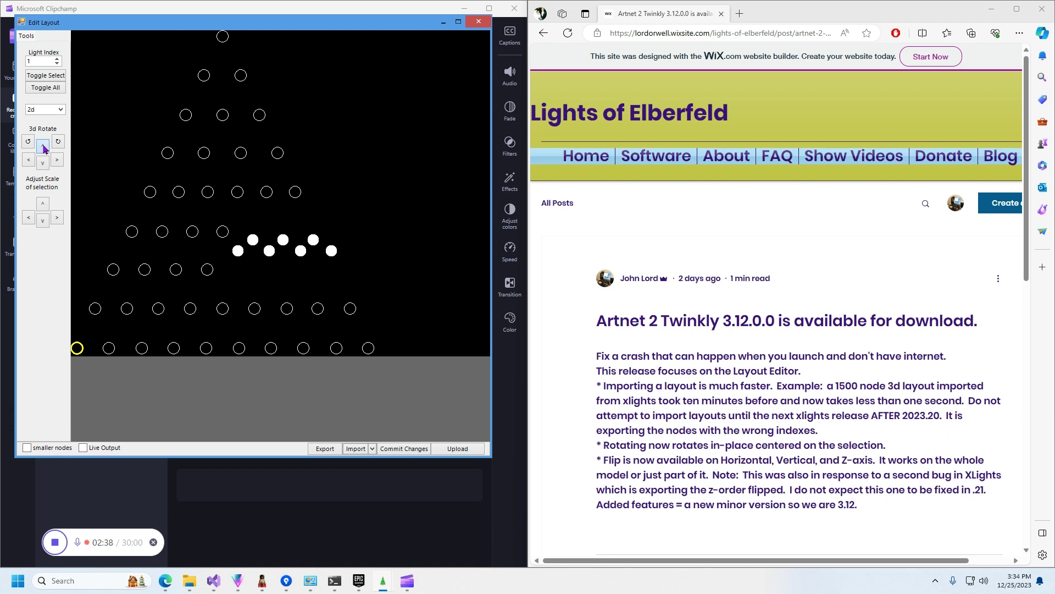
left_click(44, 148)
left_click(43, 149)
left_click(43, 148)
left_click(44, 149)
left_click(43, 148)
left_click(44, 148)
left_click(43, 149)
left_click(43, 148)
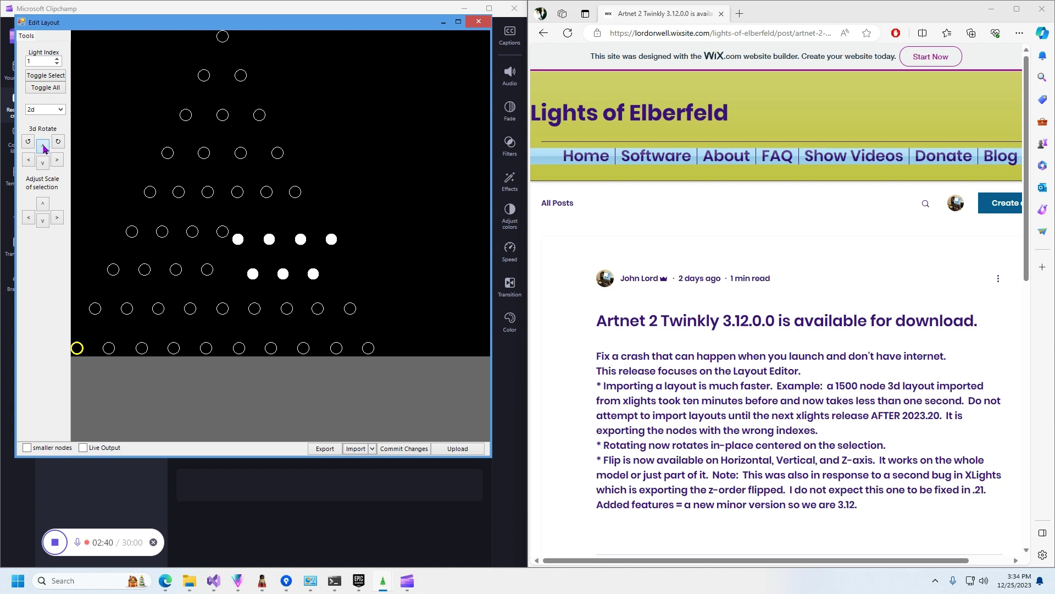
left_click(43, 148)
left_click(44, 149)
left_click(43, 149)
left_click(44, 149)
left_click(43, 148)
left_click(43, 148)
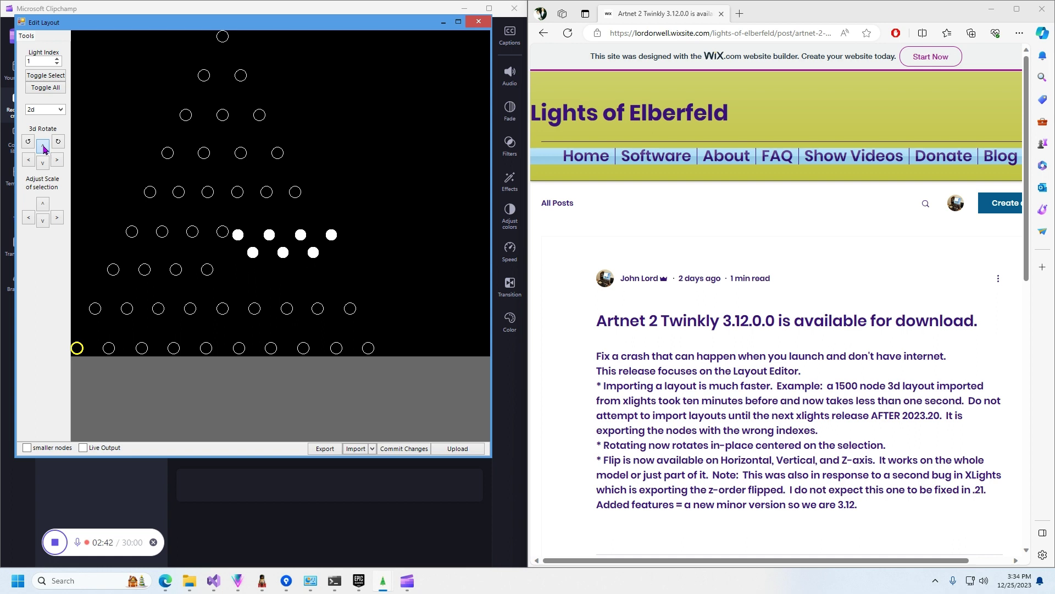
left_click(44, 148)
left_click(44, 148)
left_click(44, 149)
left_click(43, 148)
left_click(43, 148)
left_click(43, 148)
left_click(43, 148)
left_click(43, 149)
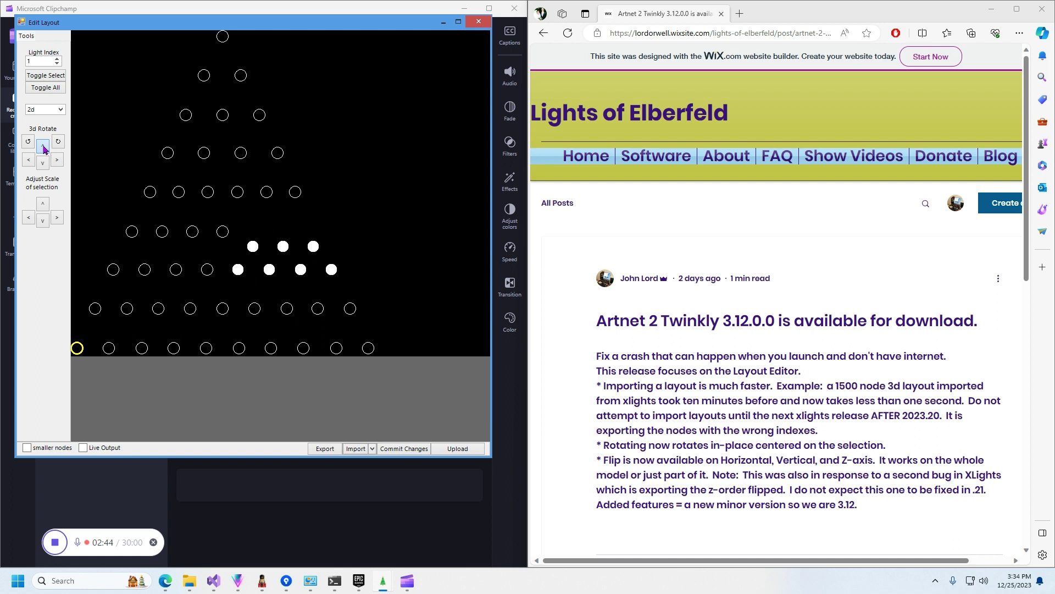
left_click(44, 148)
left_click(44, 149)
left_click(44, 148)
left_click(43, 148)
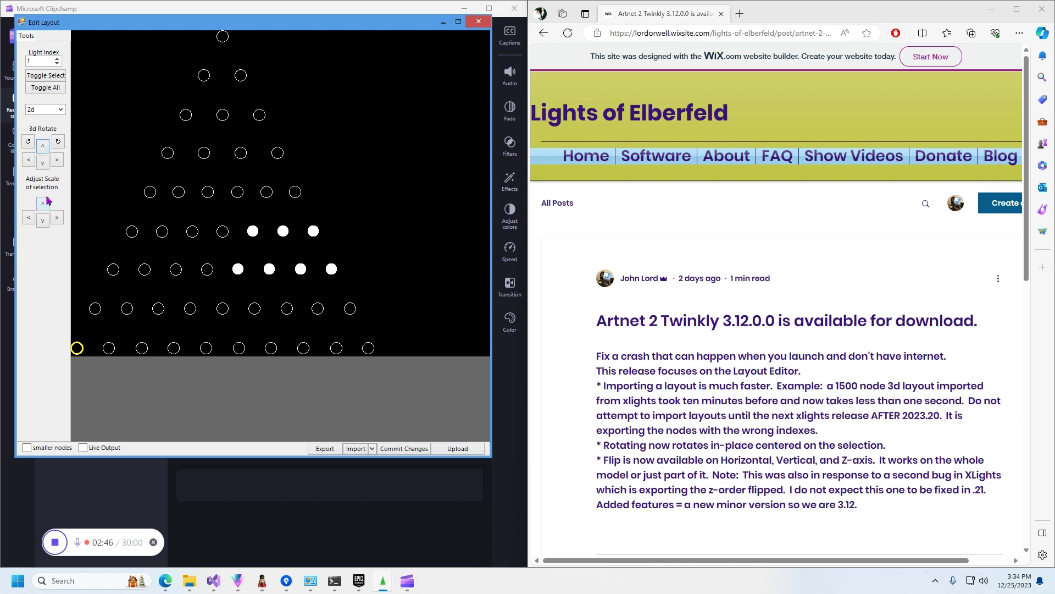
Select rows two through eight except the eighth row's first light, and stretch the selection horizontally
left_click_drag(172, 176, 257, 274)
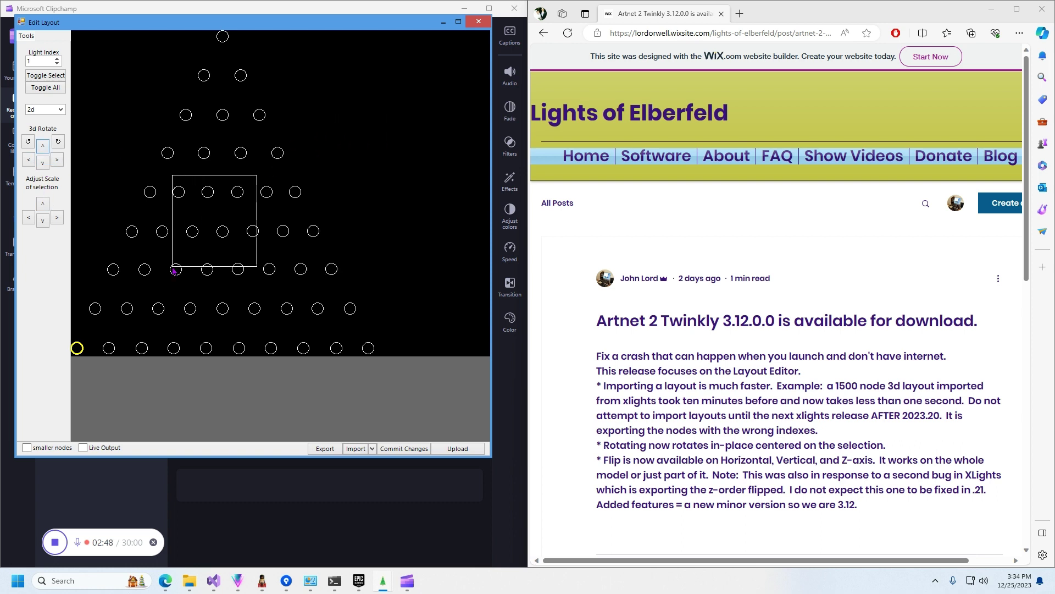
left_click_drag(381, 74, 101, 328)
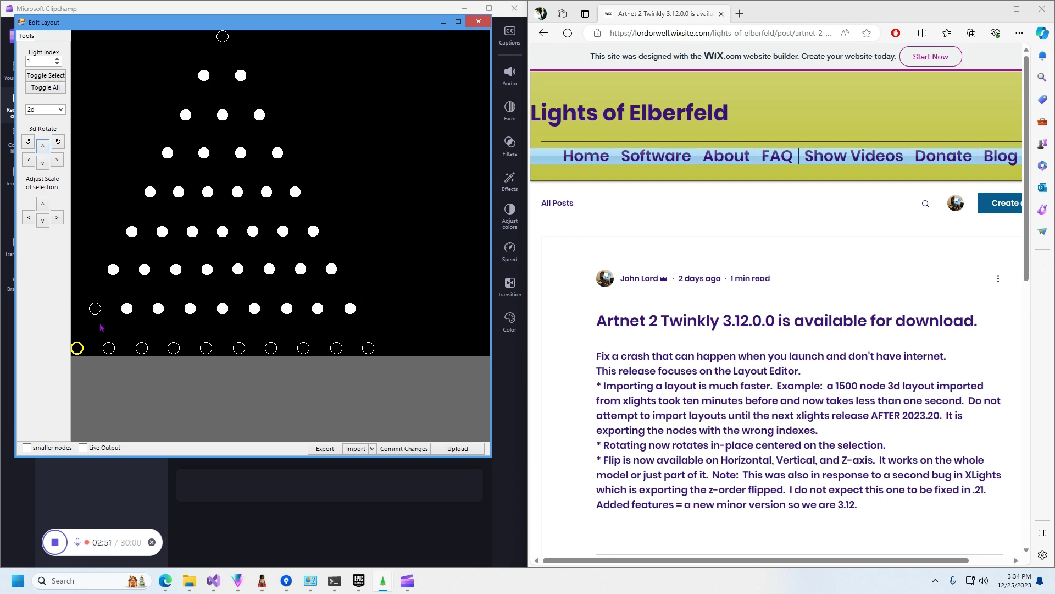
left_click(56, 217)
left_click(57, 218)
left_click(56, 217)
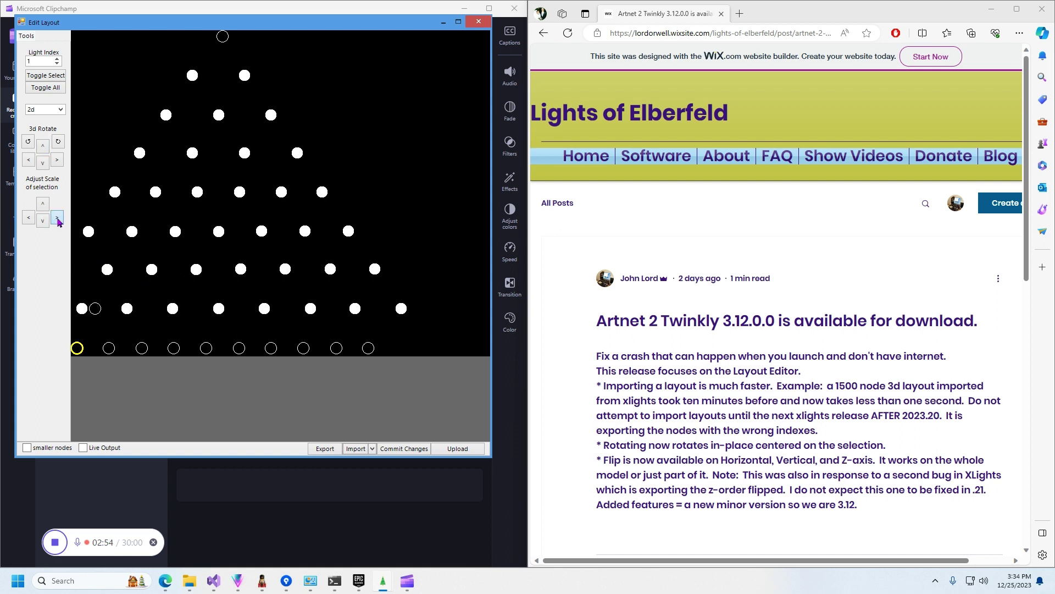
left_click(56, 218)
left_click(57, 218)
left_click(57, 218)
left_click(57, 218)
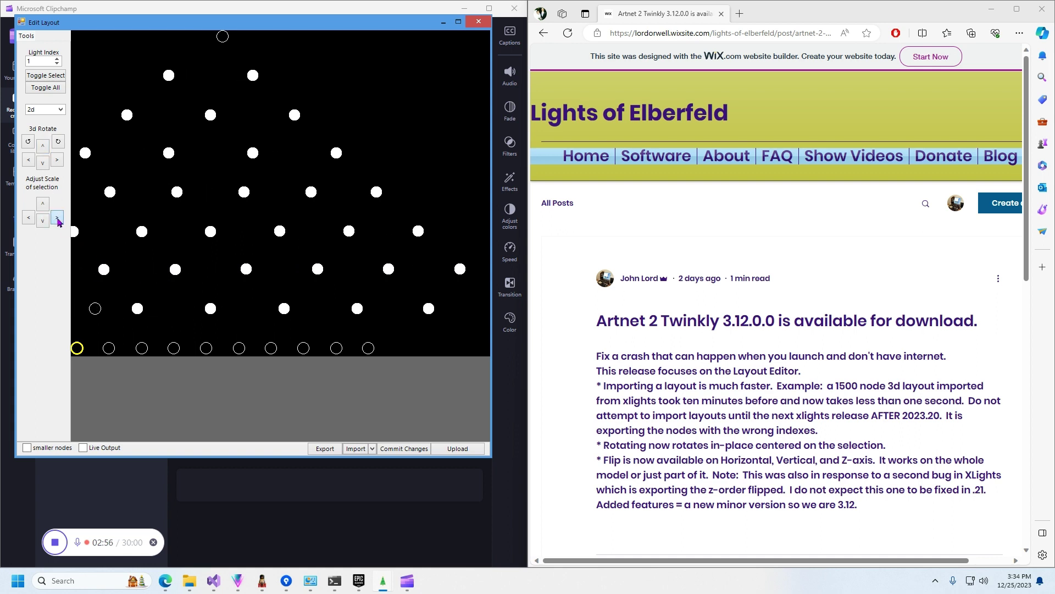
Scale the selected lights narrower horizontally, back to roughly the width of the original tree
left_click(28, 217)
left_click(29, 217)
left_click(28, 218)
left_click(28, 217)
left_click(28, 217)
left_click(28, 217)
left_click(28, 217)
left_click(28, 217)
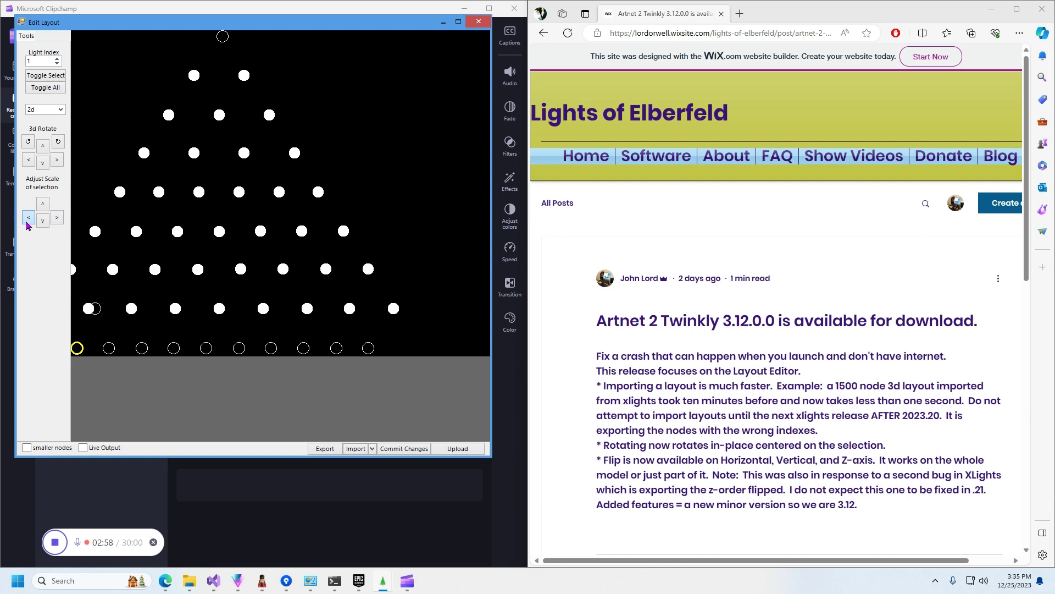
left_click(28, 217)
left_click(28, 218)
left_click(28, 217)
left_click(28, 217)
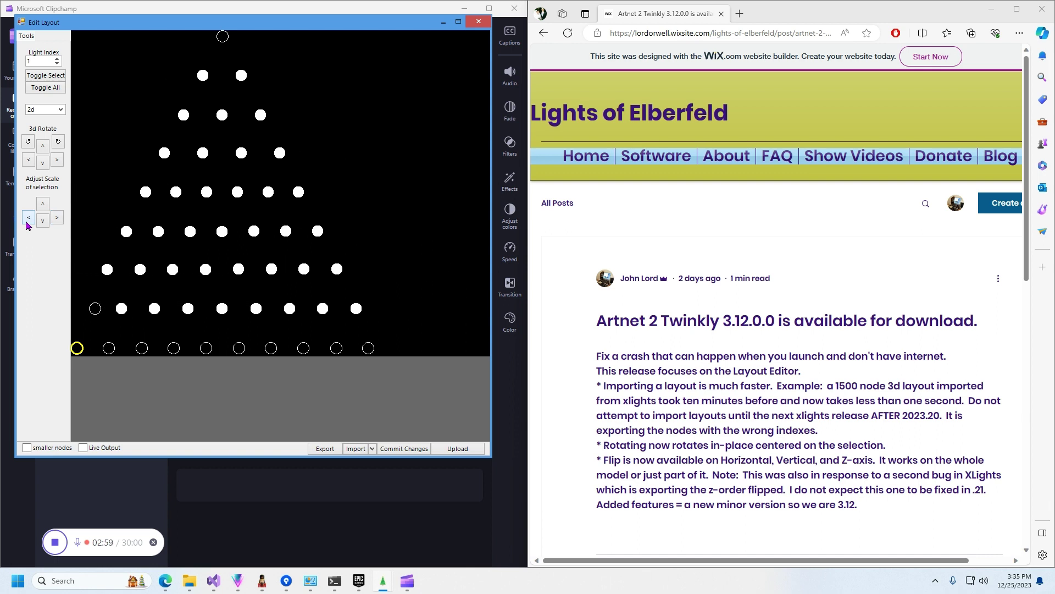
Spin the selected lights rightward in 3D about their vertical axis until the tree faces forward again
left_click(58, 161)
left_click(58, 161)
left_click(58, 161)
left_click(57, 160)
left_click(57, 160)
left_click(58, 160)
left_click(57, 160)
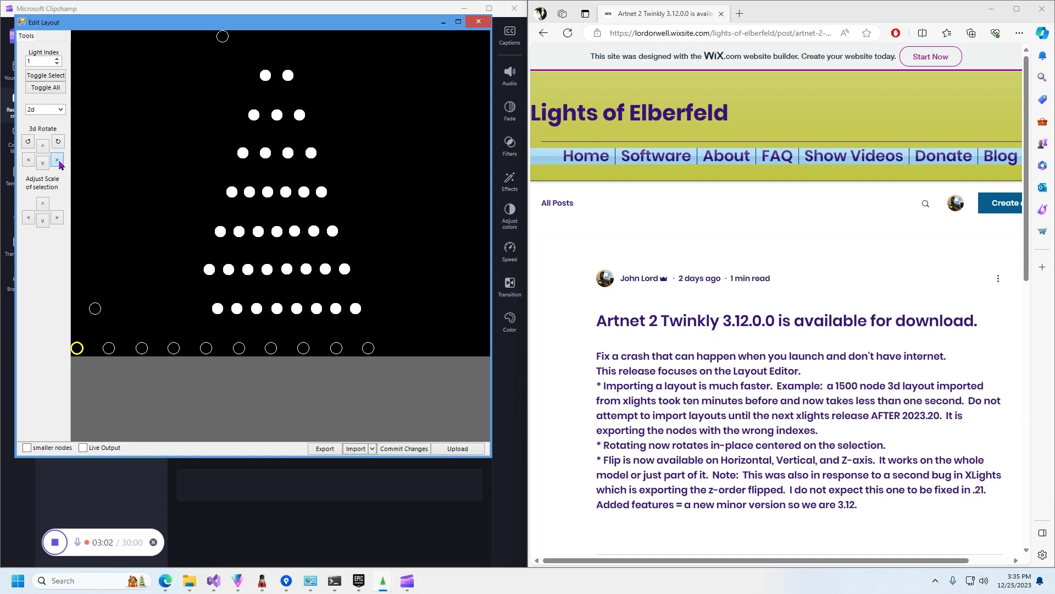
left_click(57, 160)
left_click(57, 160)
left_click(58, 160)
left_click(57, 160)
left_click(58, 161)
left_click(57, 160)
left_click(57, 161)
left_click(57, 161)
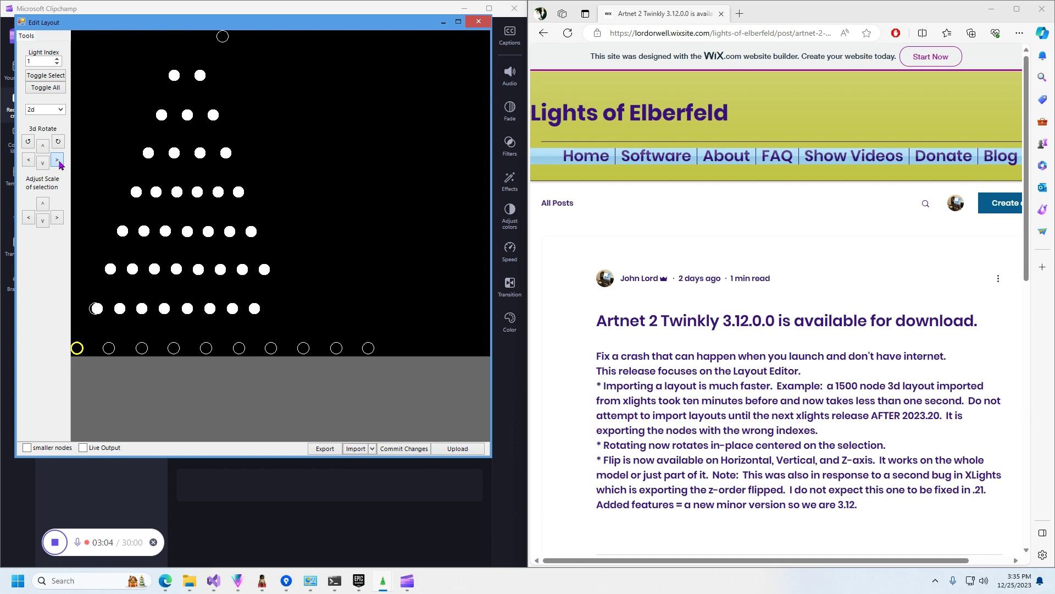
left_click(58, 161)
left_click(58, 160)
left_click(58, 160)
left_click(58, 161)
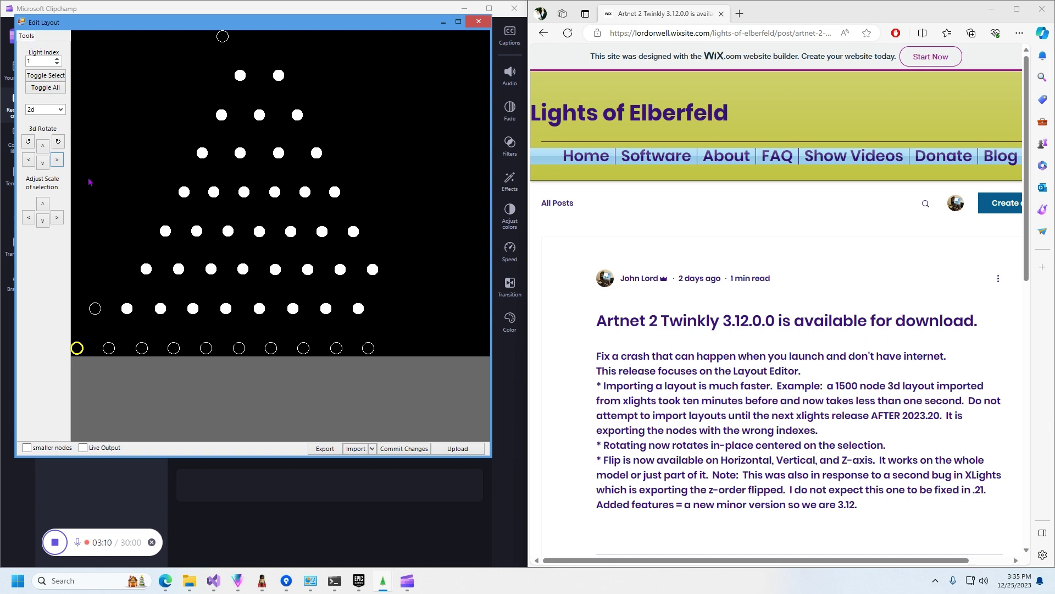
Rotate the selected lights clockwise in place, and turn them one increment counterclockwise to stand the tree upright
left_click(58, 142)
left_click(57, 142)
left_click(58, 142)
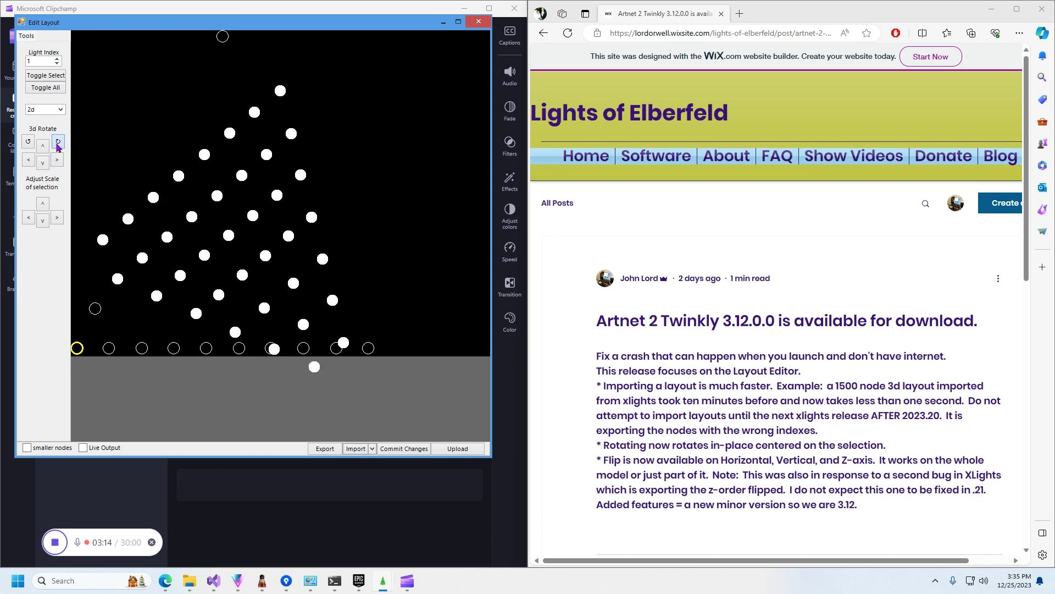
left_click(58, 141)
left_click(58, 142)
left_click(58, 141)
left_click(58, 142)
left_click(58, 141)
left_click(58, 142)
left_click(58, 141)
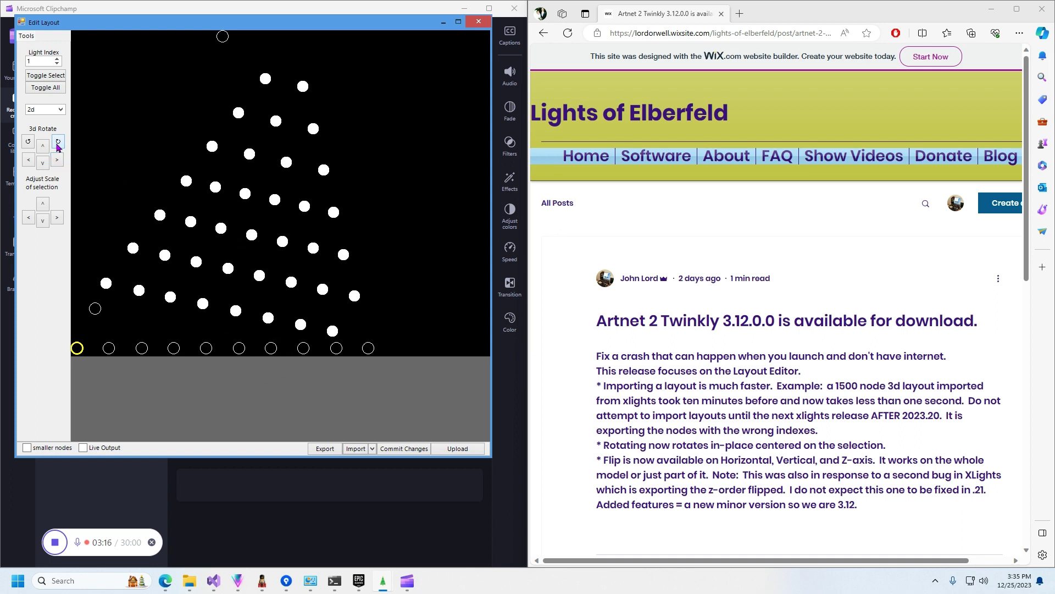
left_click(27, 142)
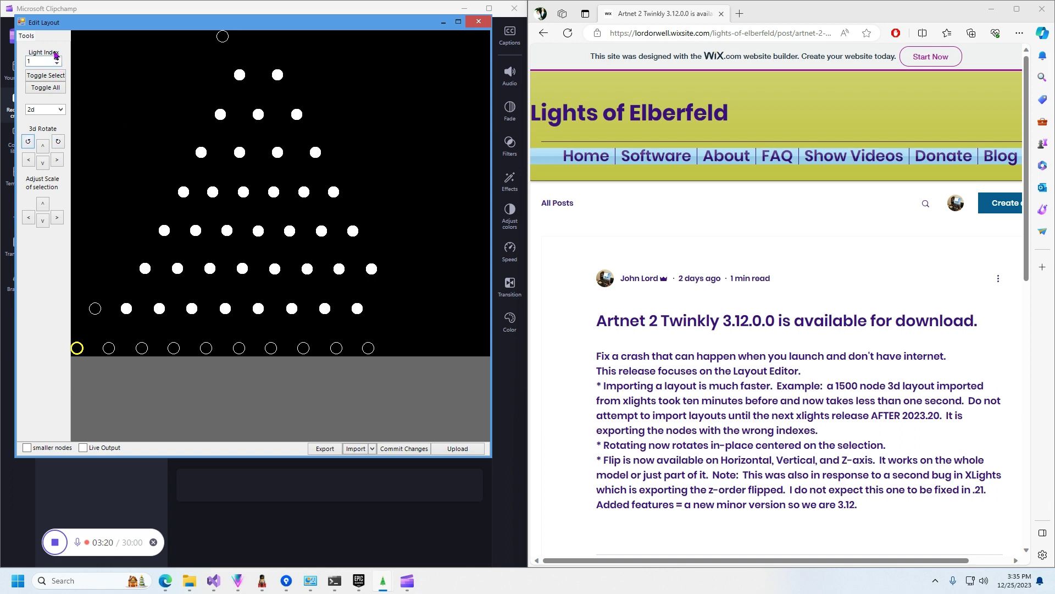
Flip the selected lights horizontally
left_click(26, 38)
mouse_move(77, 88)
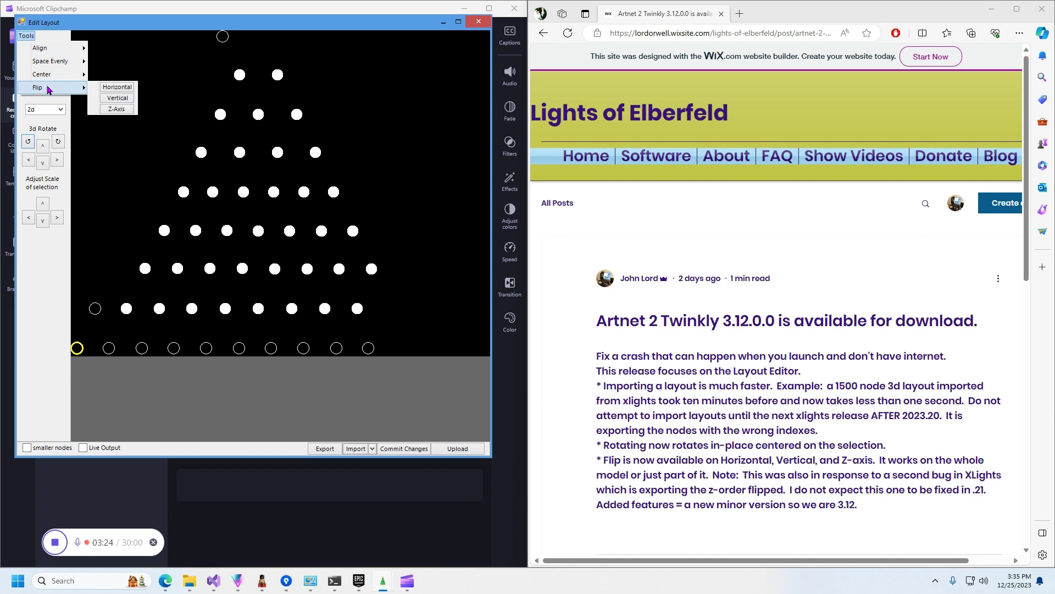
left_click(123, 88)
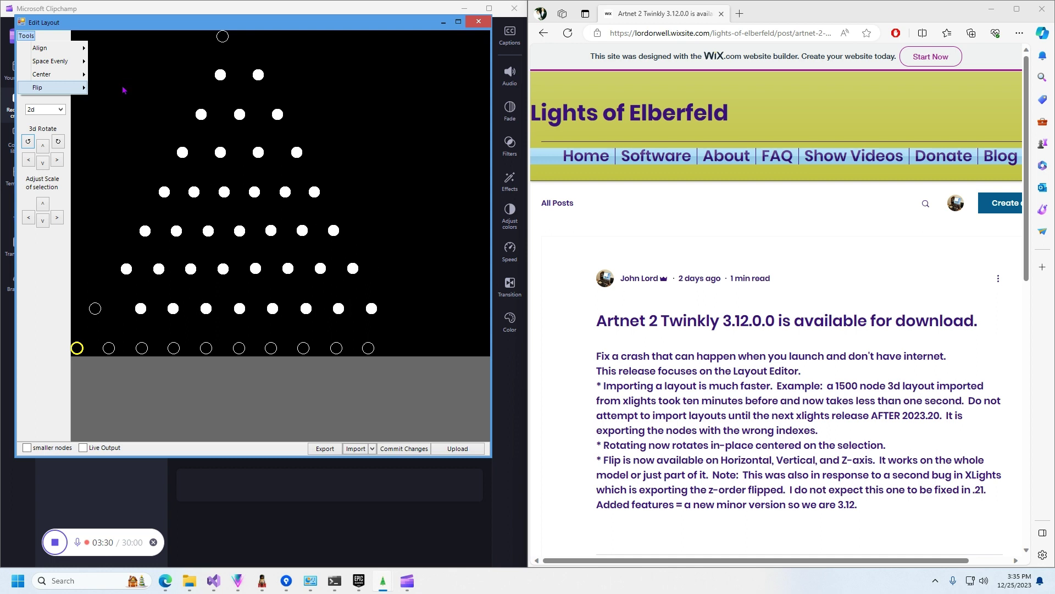
Flip the selected lights vertically so the tree section stands upside down, and clear the selection
mouse_move(65, 94)
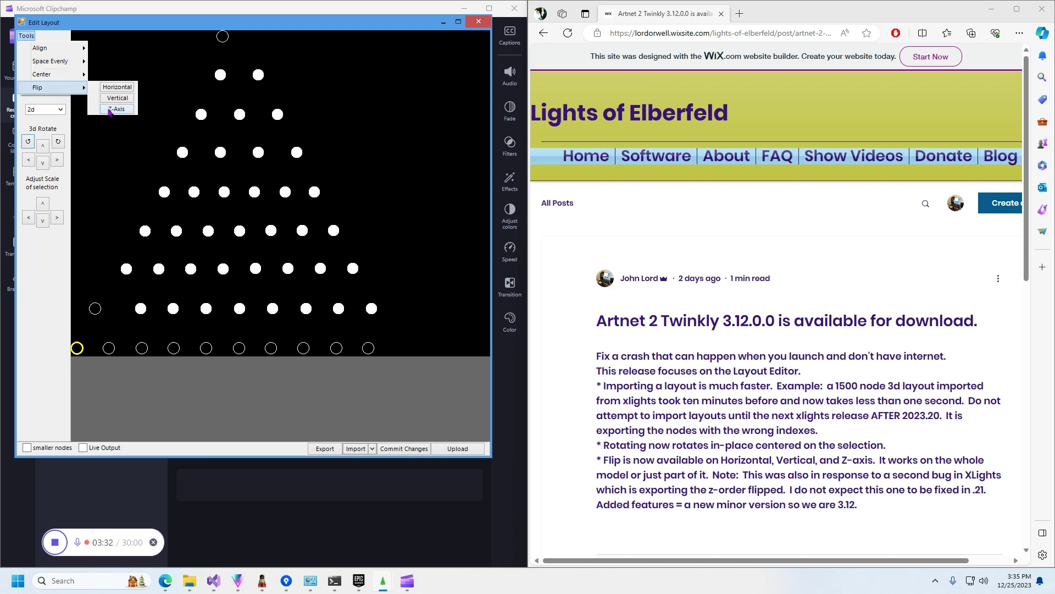
left_click(124, 102)
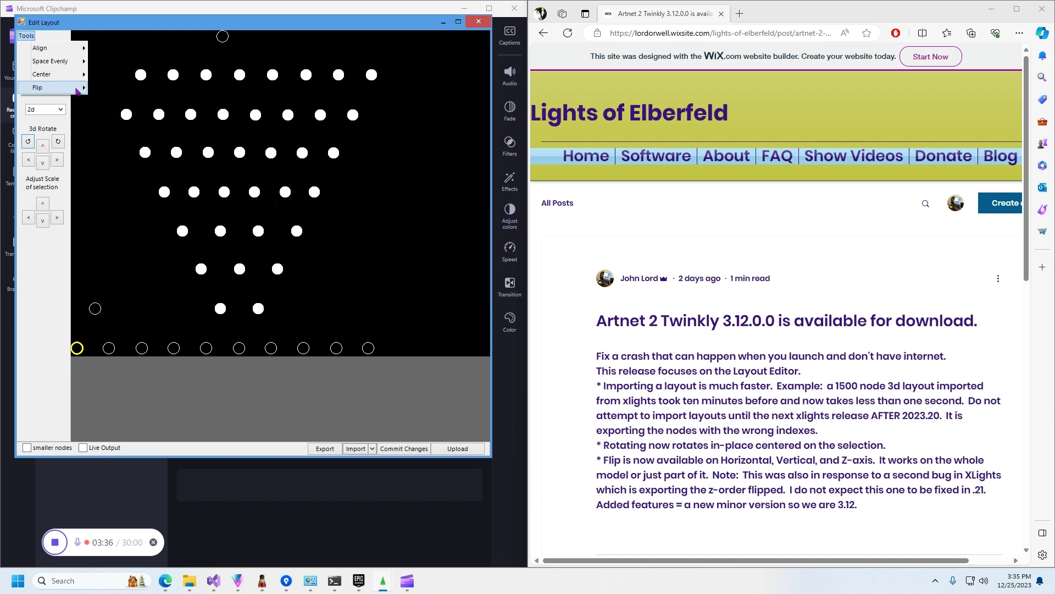
mouse_move(78, 91)
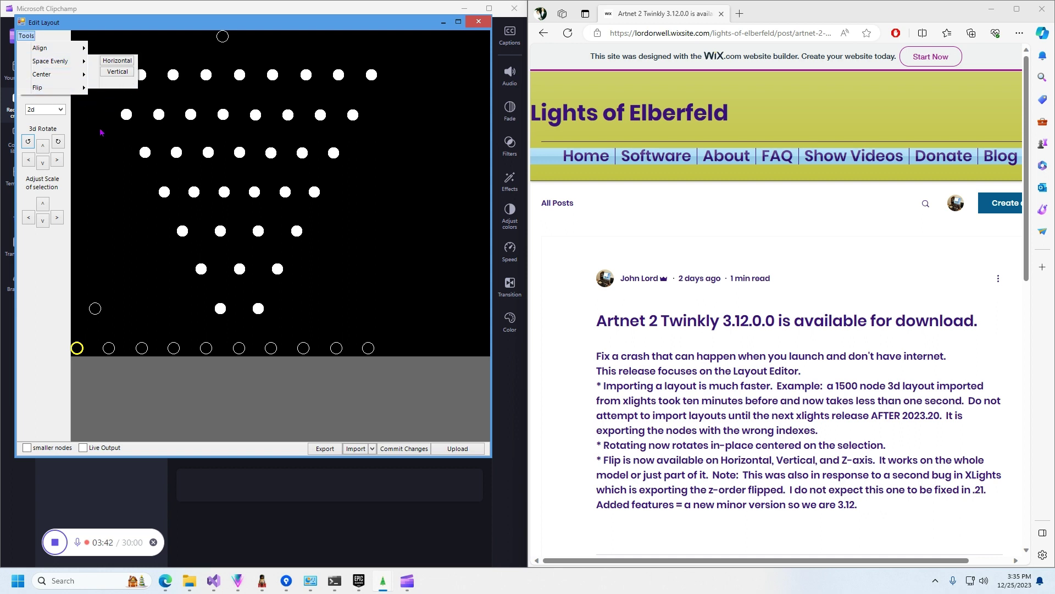
left_click(159, 215)
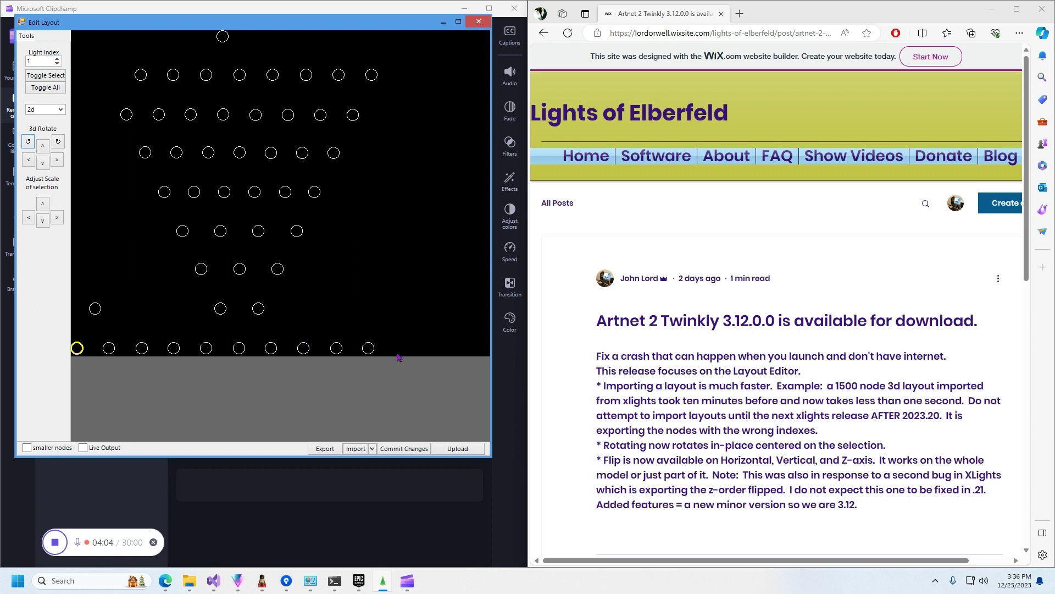
mouse_move(410, 588)
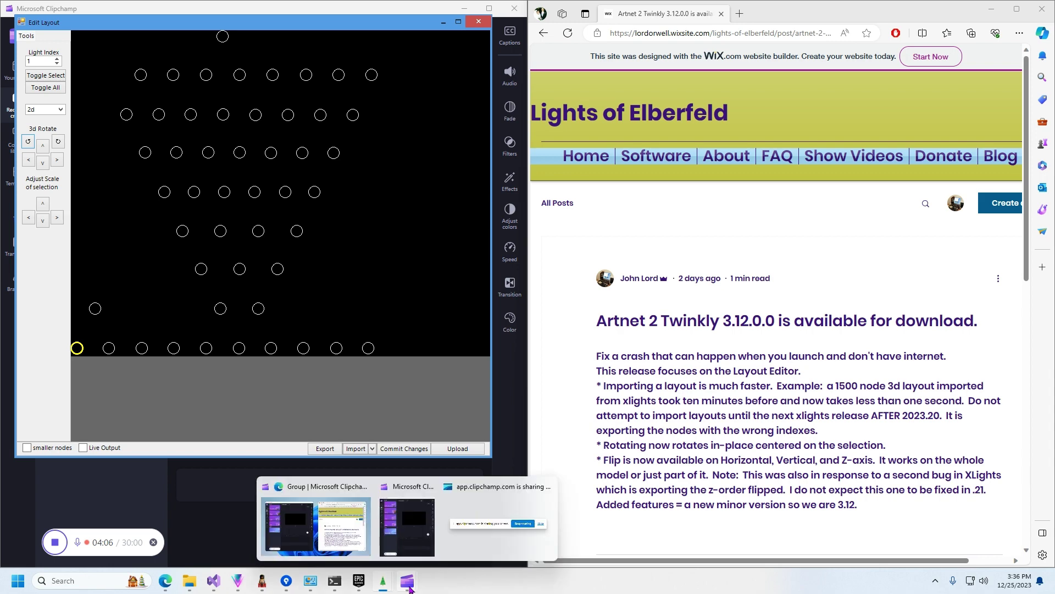